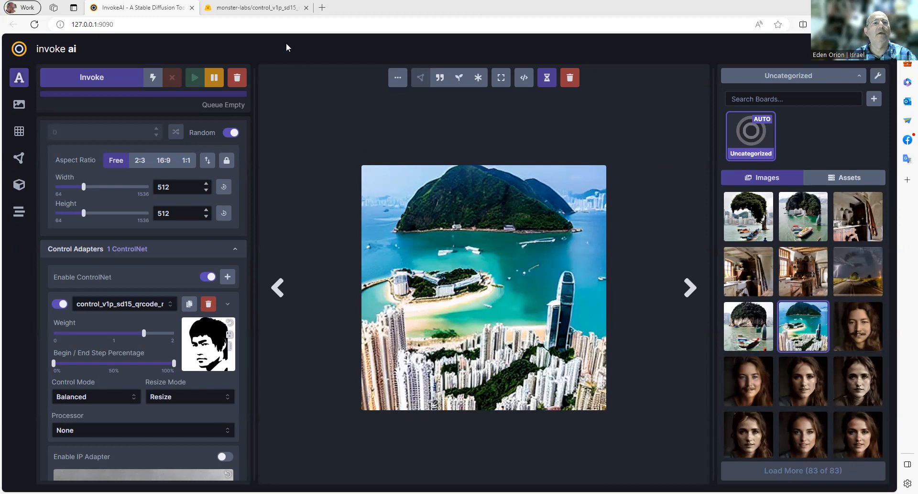
- On the Hugging Face page, copy the download link of the 1.45 GB control_v1p_sd15_qrcode_monster.ckpt file
click(271, 10)
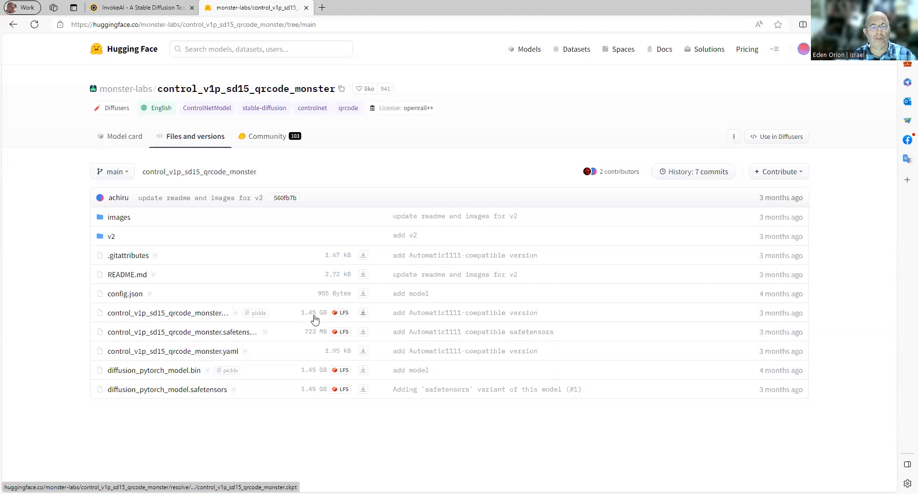
right_click(363, 317)
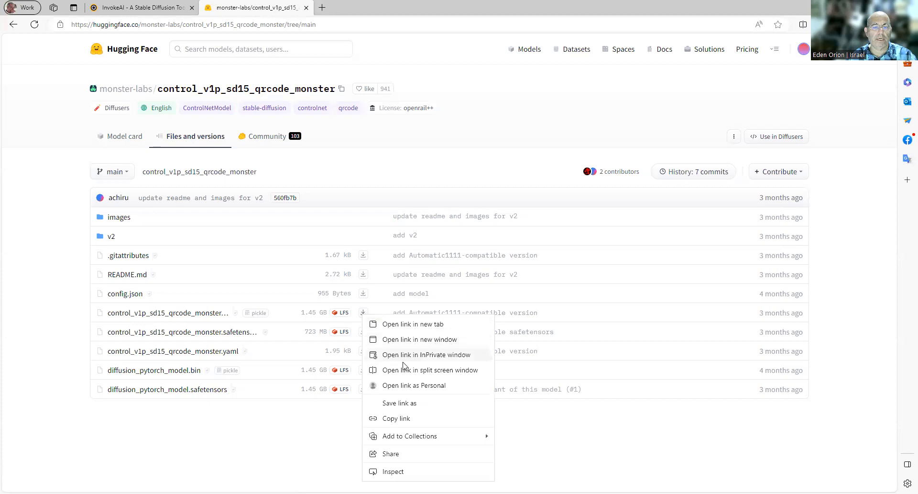
click(400, 419)
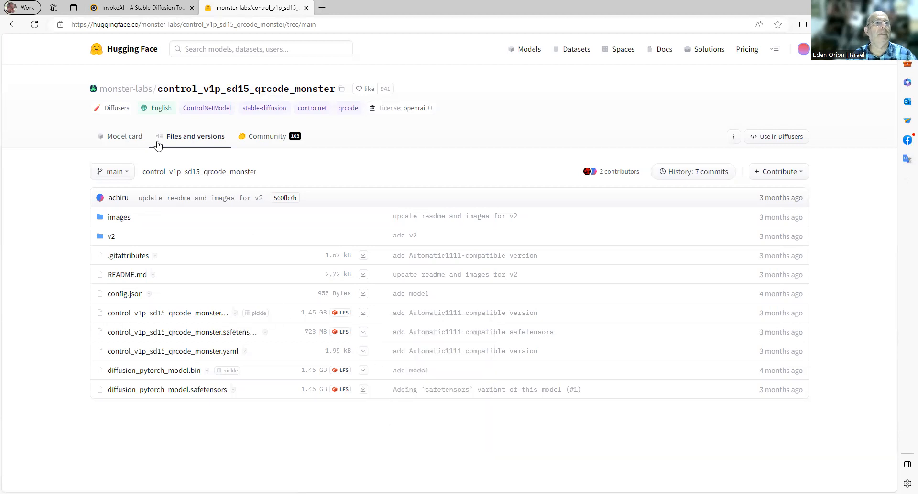
- In InvokeAI's model import form, enter the copied control_v1p_sd15_qrcode_monster.ckpt link as the model location
click(137, 6)
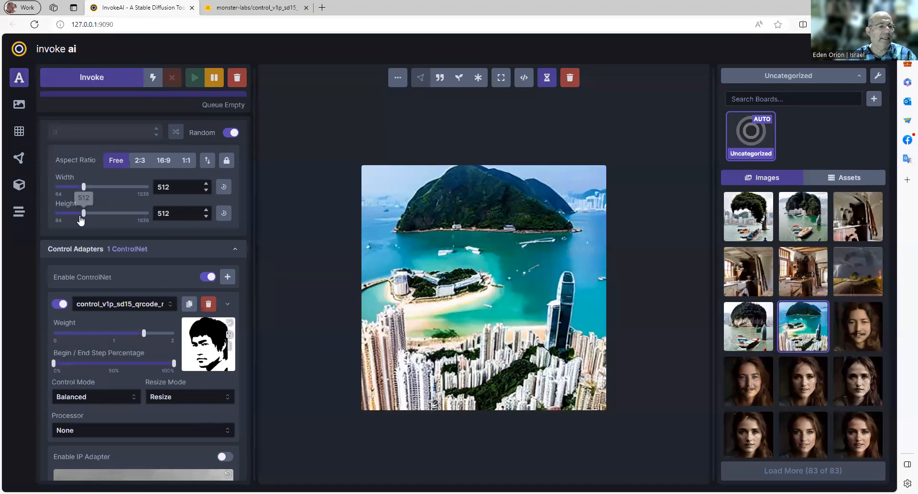
click(19, 184)
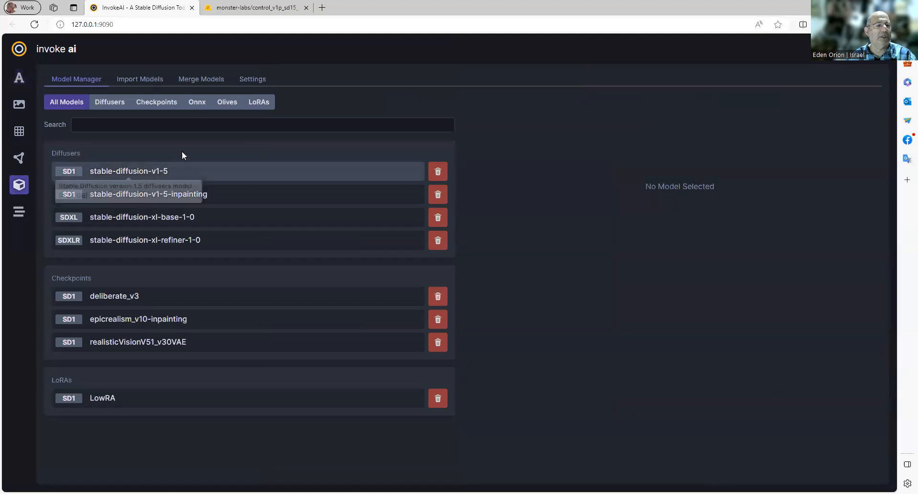
click(151, 82)
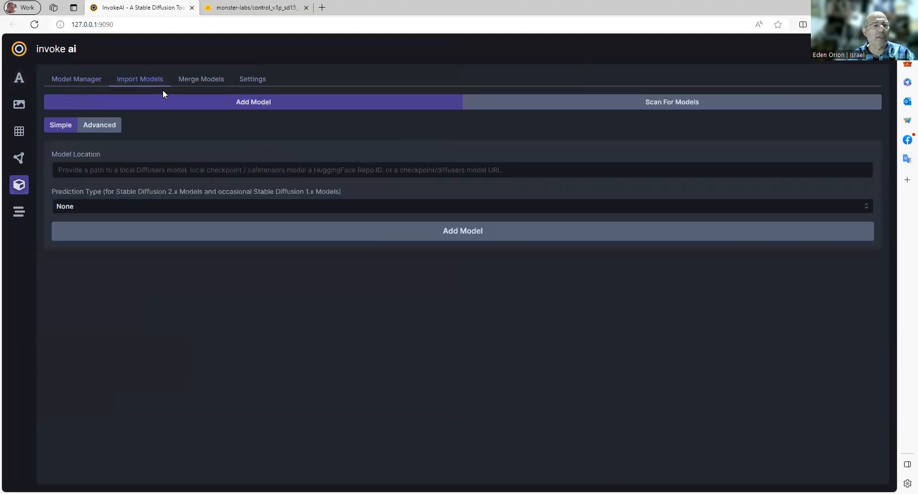
click(70, 169)
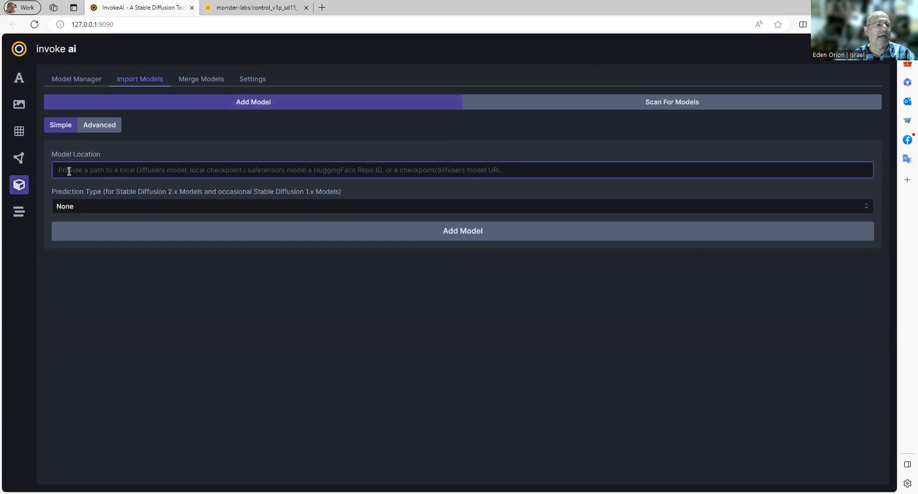
right_click(69, 171)
click(94, 265)
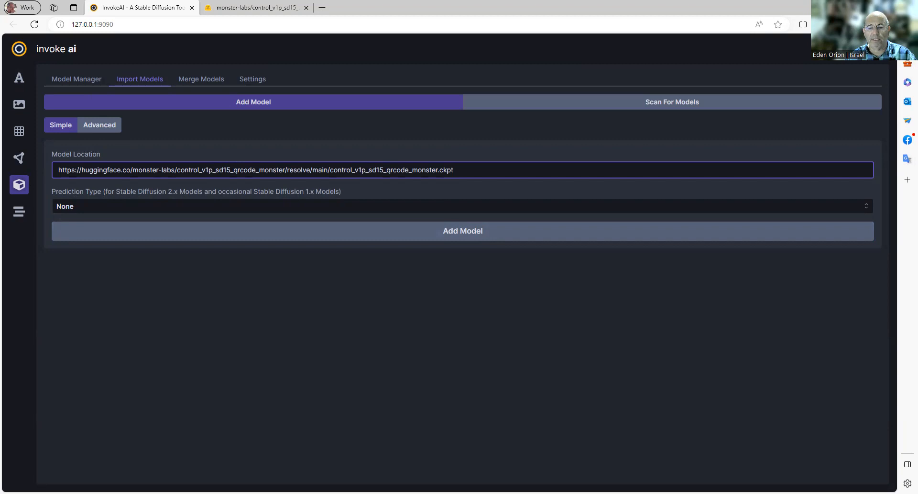
key(alt+Tab)
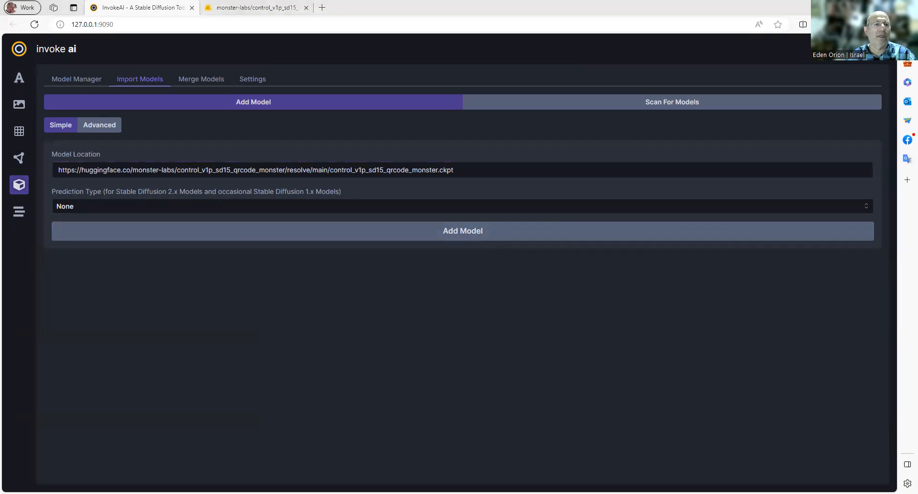
key(alt+Tab)
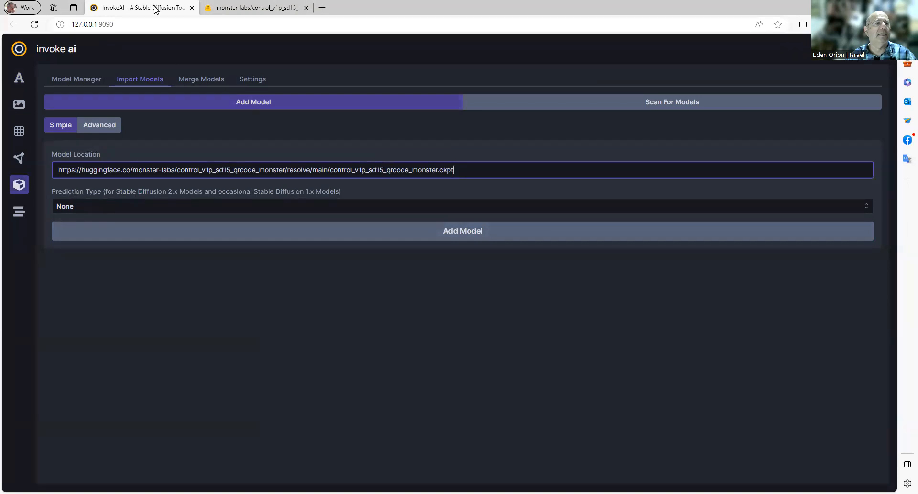
- Return to the text-to-image workspace and reload the page
click(19, 78)
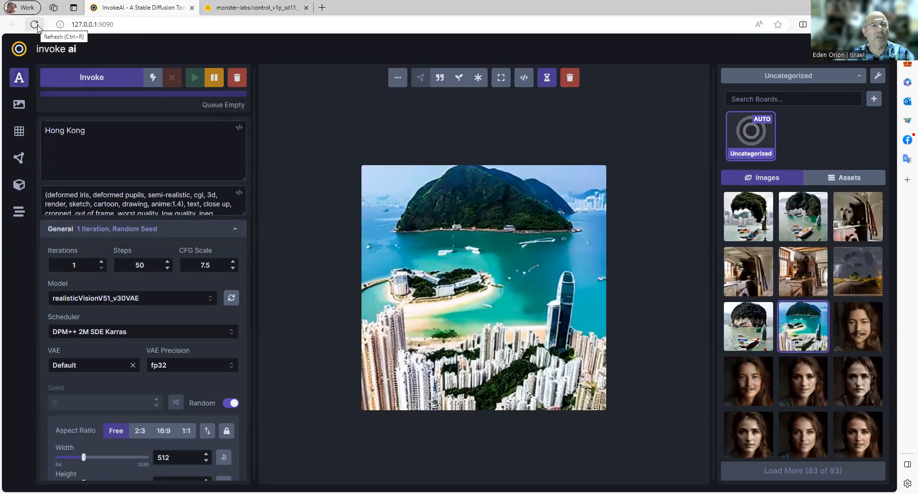
click(34, 25)
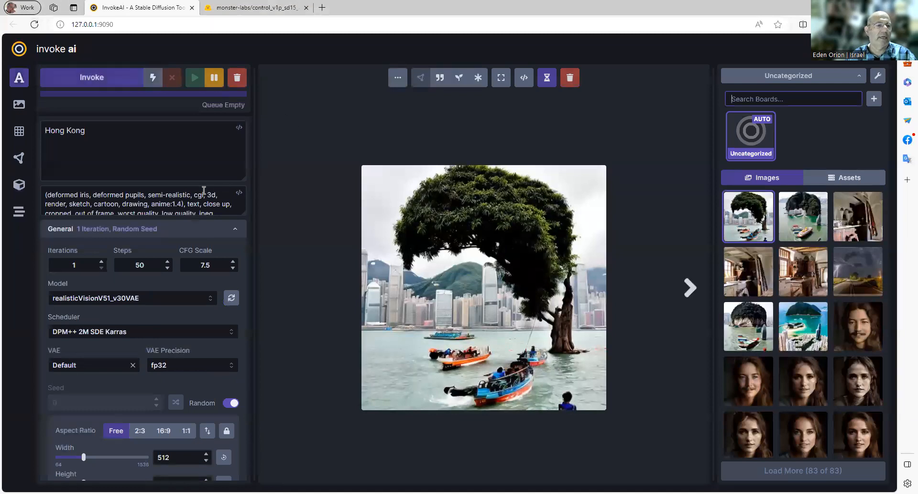
- Set the main generation model to stable-diffusion-v1-5
scroll(228, 199, down, 1)
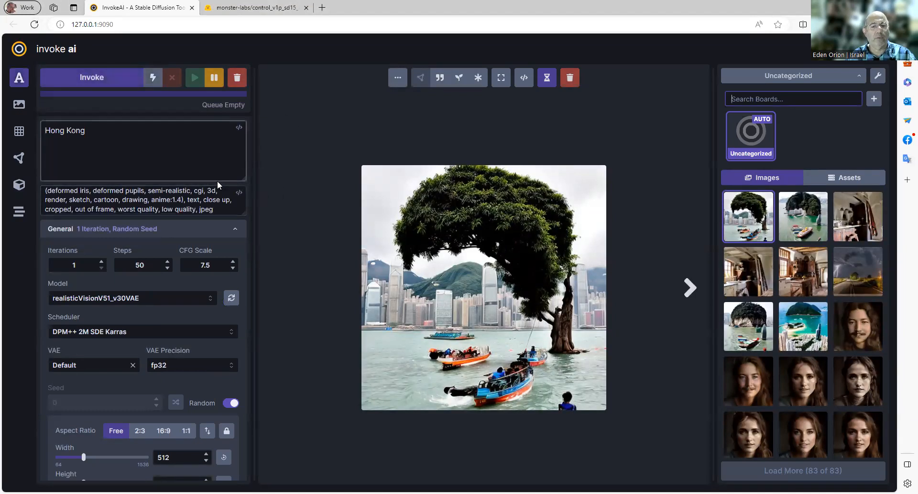
scroll(217, 181, down, 3)
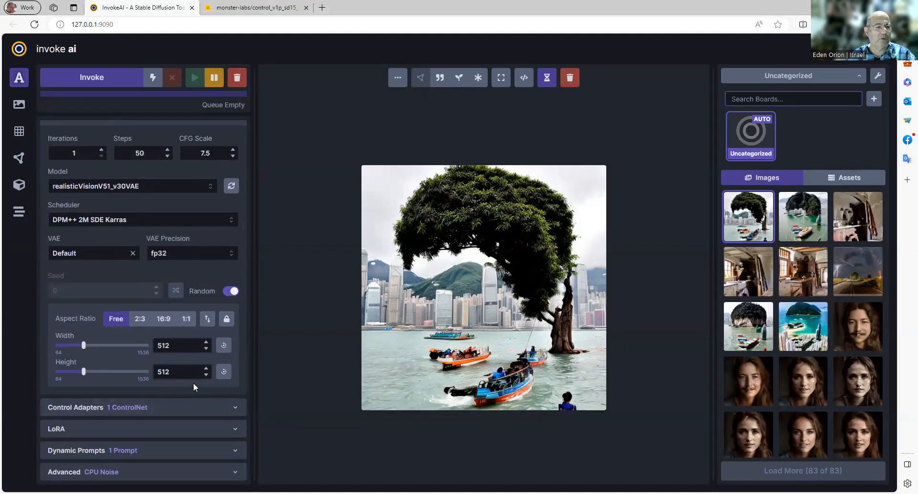
scroll(134, 349, up, 3)
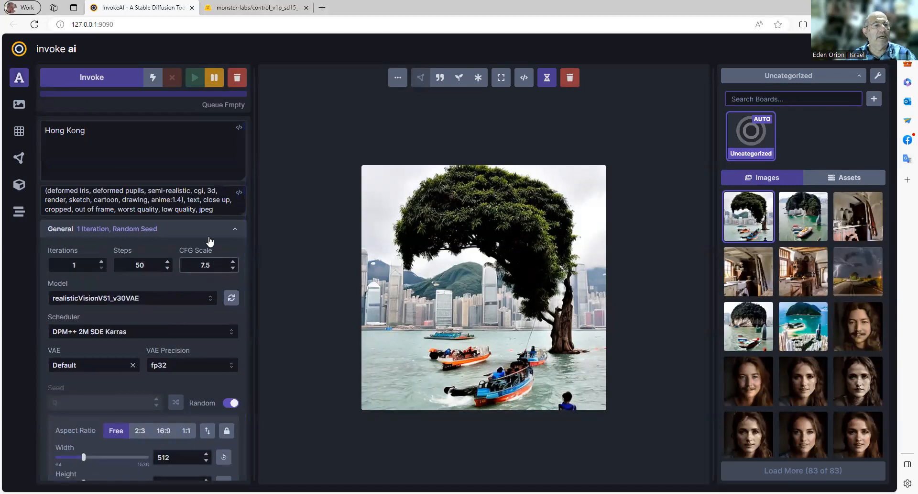
scroll(168, 240, down, 1)
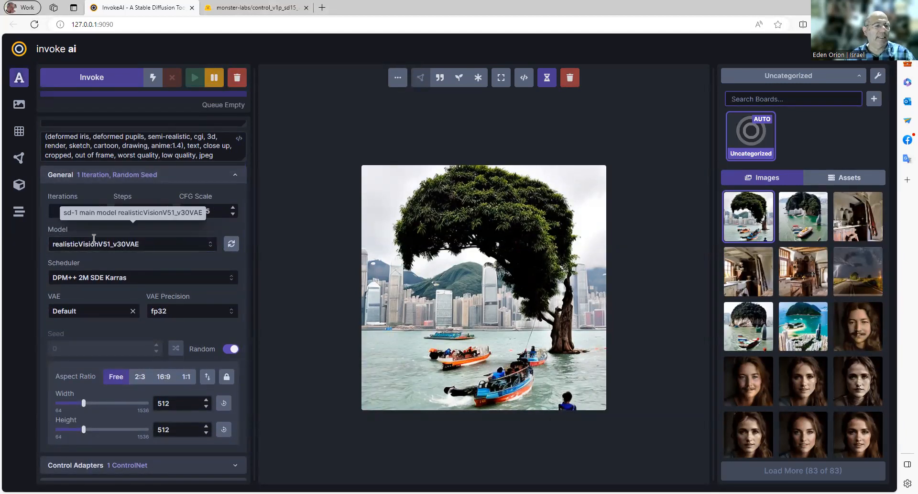
click(209, 244)
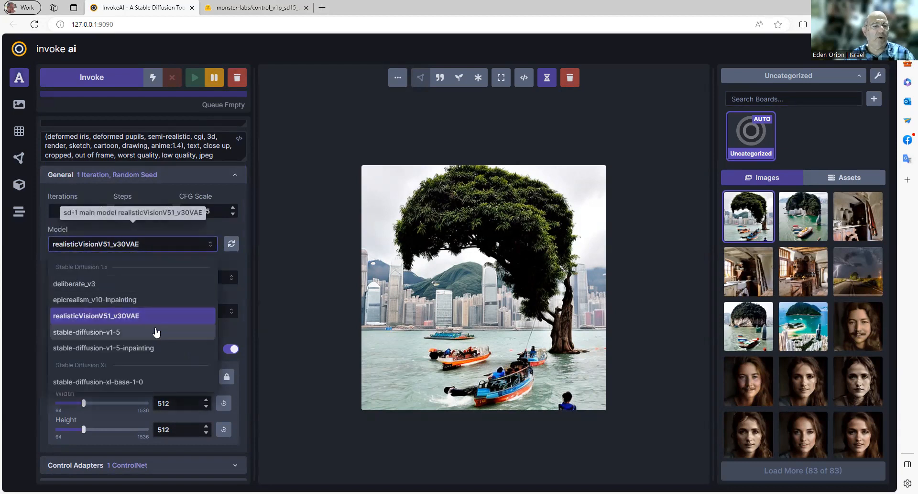
click(109, 334)
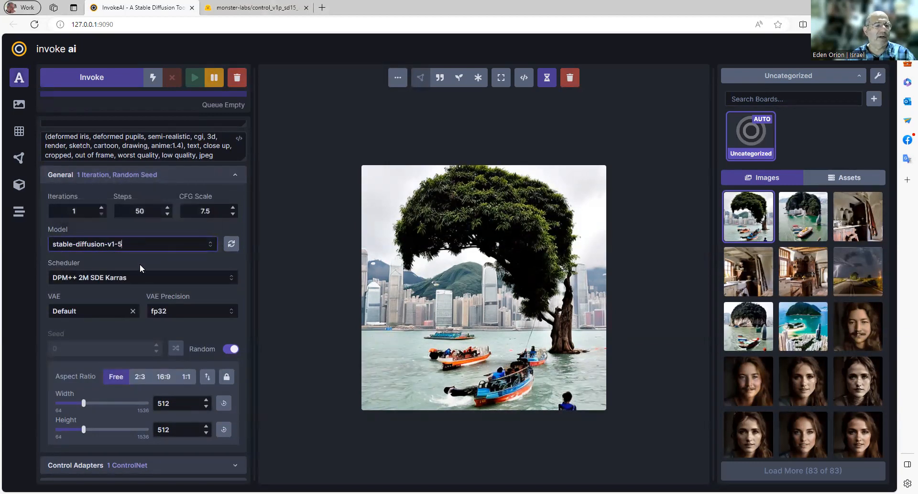
- Expand the control adapter settings and choose control_v1p_sd15_qrcode_monster as the model of the enabled ControlNet
scroll(140, 263, down, 1)
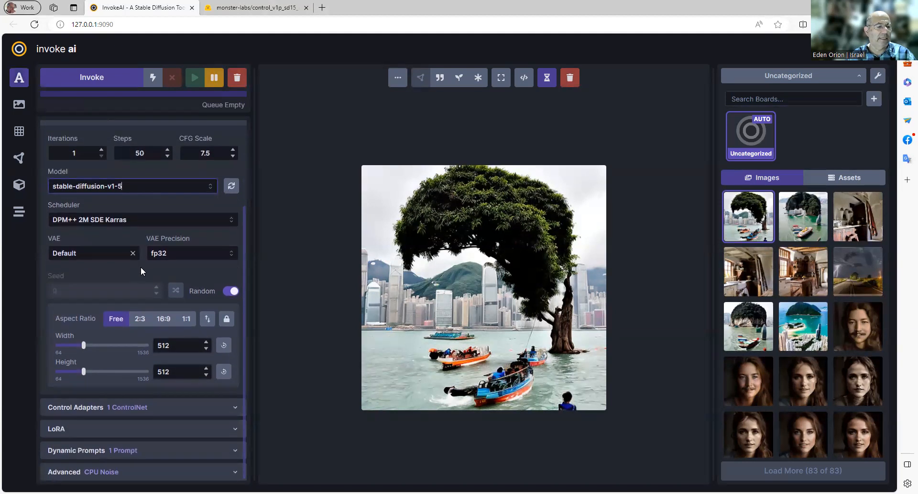
click(109, 408)
scroll(144, 395, down, 2)
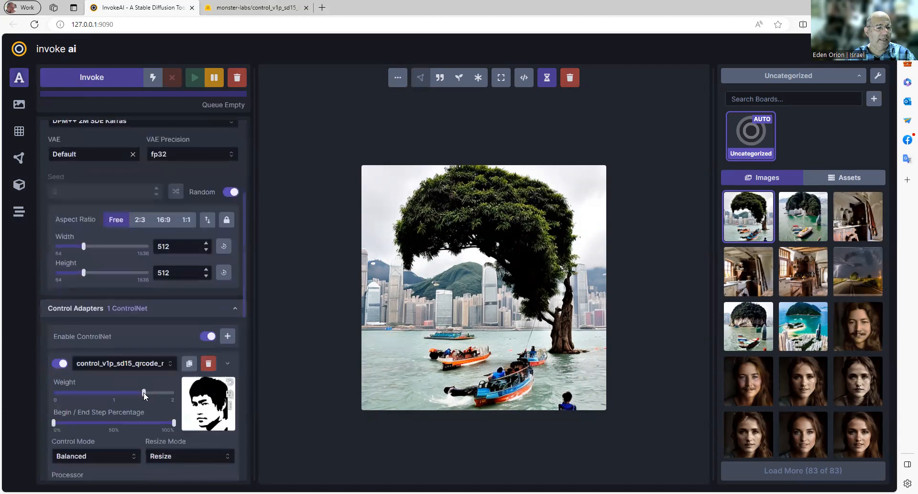
click(60, 354)
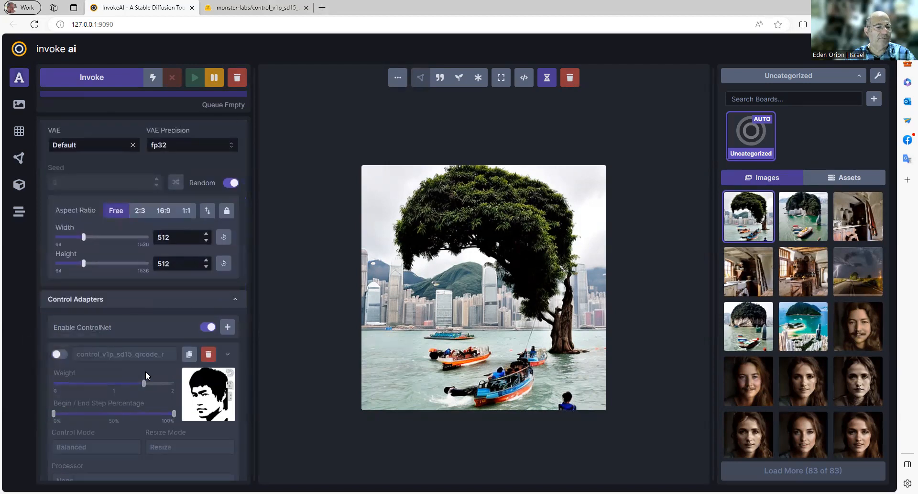
click(59, 355)
click(100, 354)
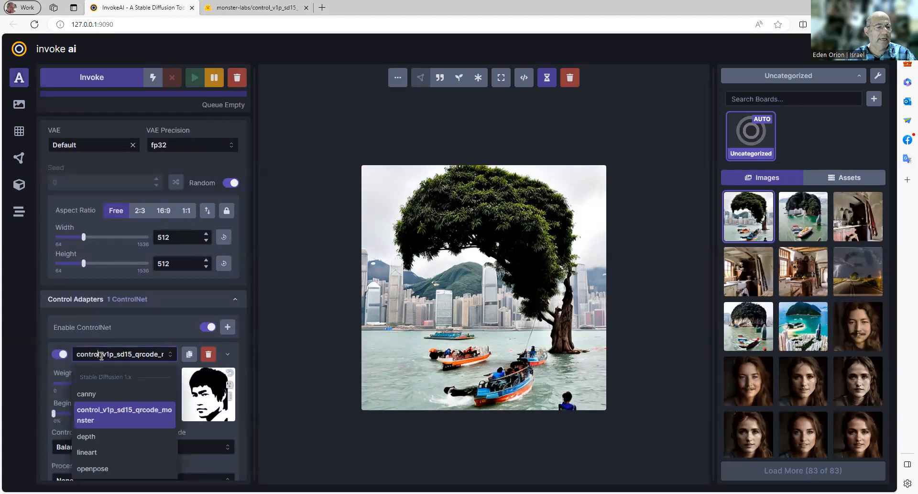
click(171, 353)
click(161, 358)
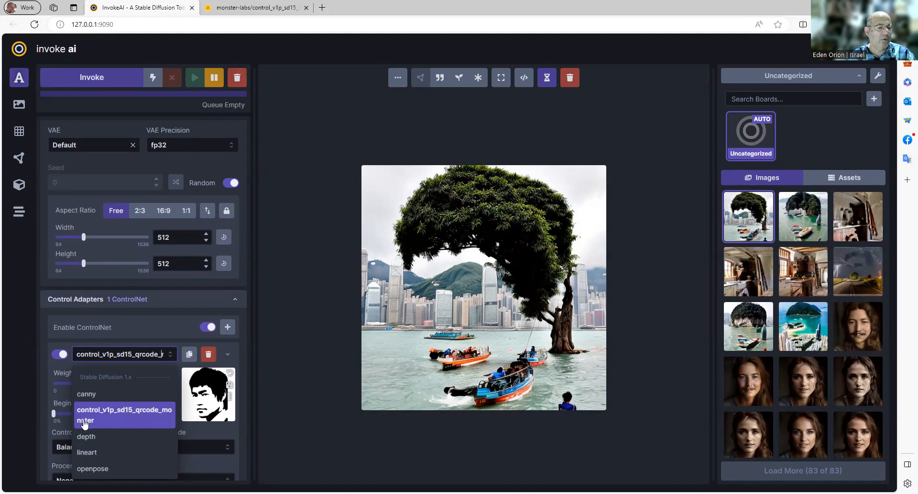
click(102, 419)
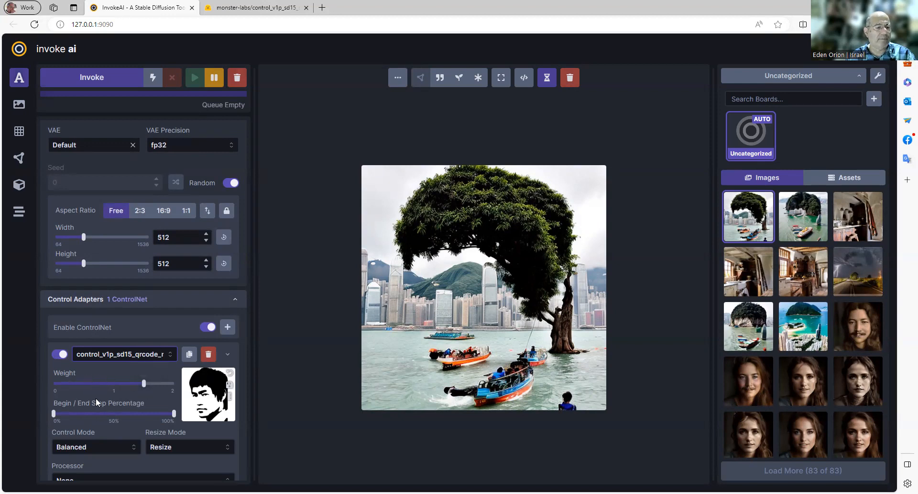
- Replace the ControlNet's control image with the black-and-white portrait ea796a53c131aa422ca9559a98bc9808 from the Downloads folder
scroll(98, 394, down, 1)
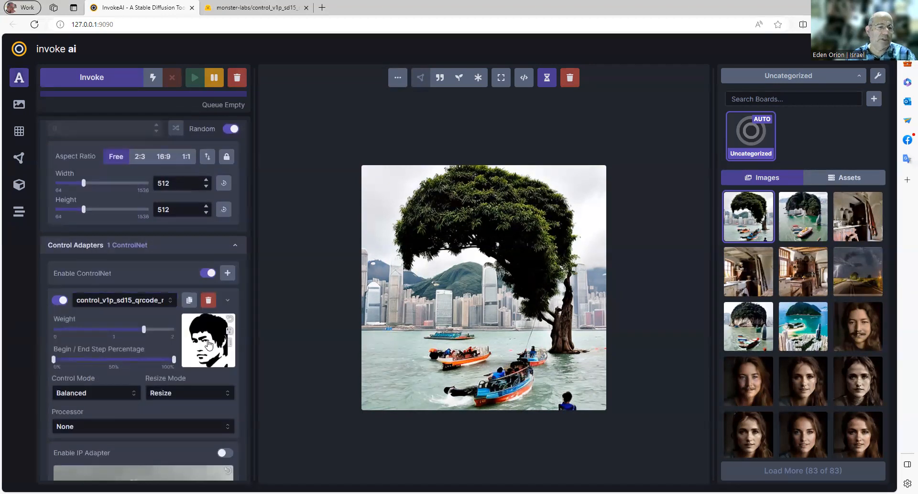
click(230, 318)
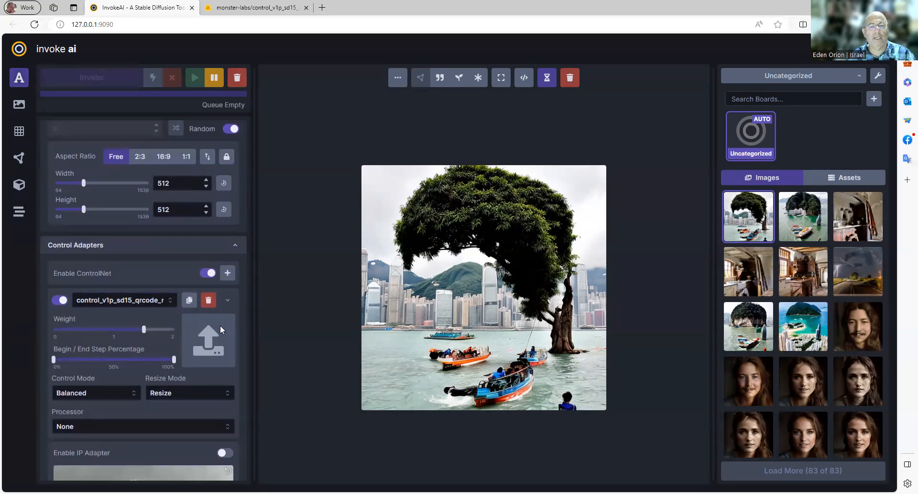
click(220, 325)
scroll(410, 301, down, 5)
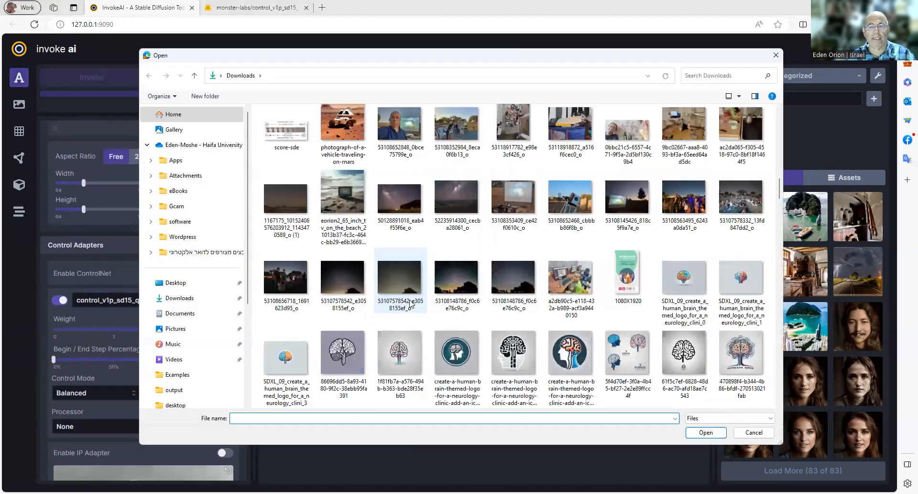
scroll(400, 286, up, 10)
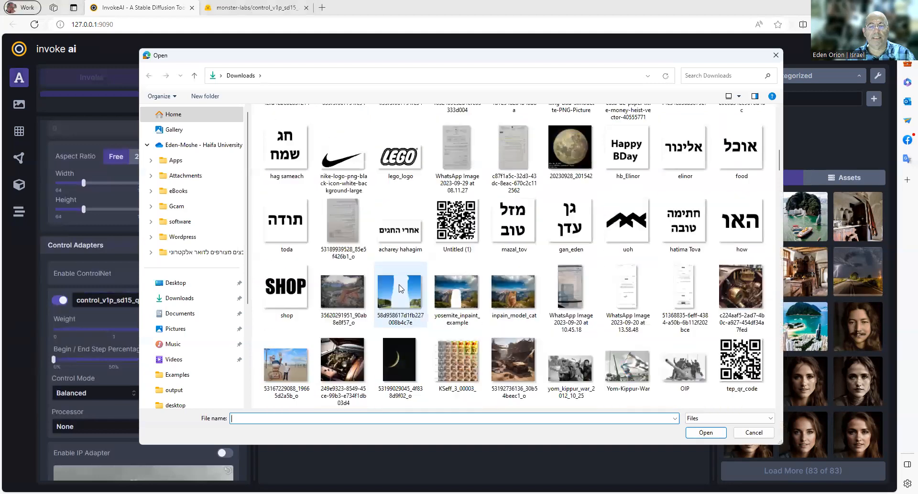
scroll(401, 287, down, 4)
scroll(405, 290, up, 6)
scroll(406, 263, down, 2)
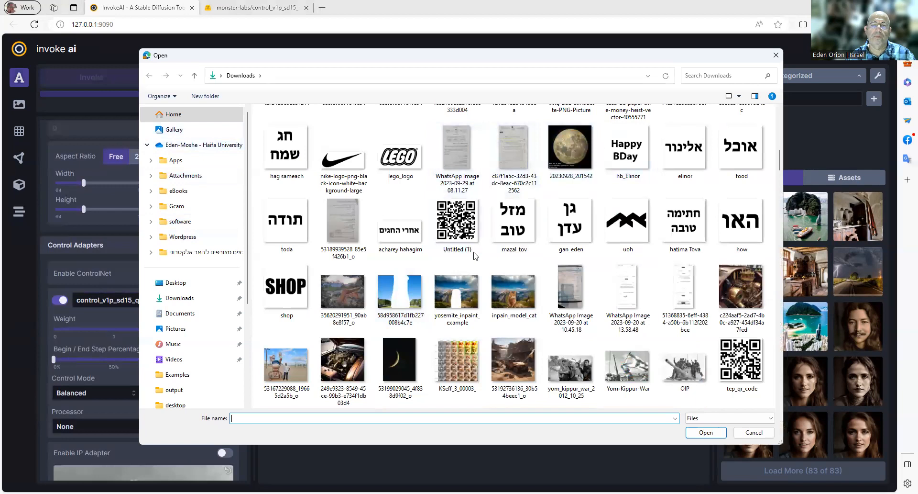
scroll(473, 253, up, 5)
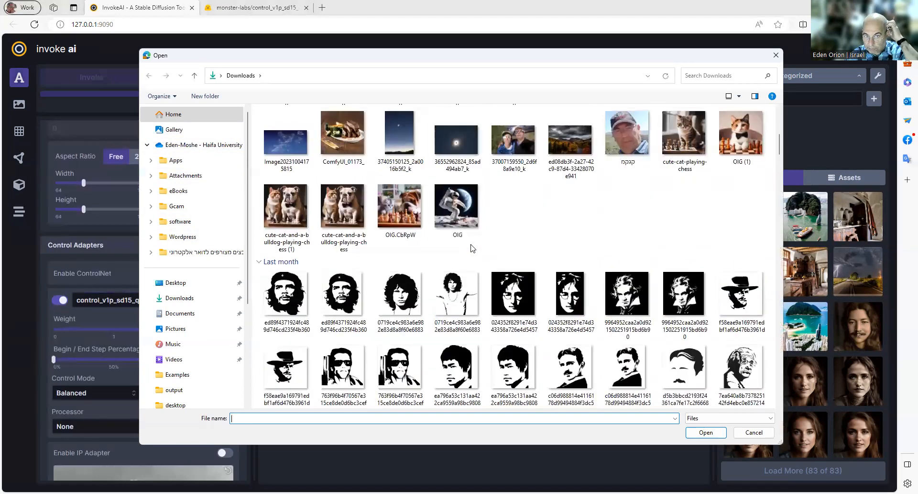
scroll(472, 246, down, 3)
scroll(472, 246, up, 2)
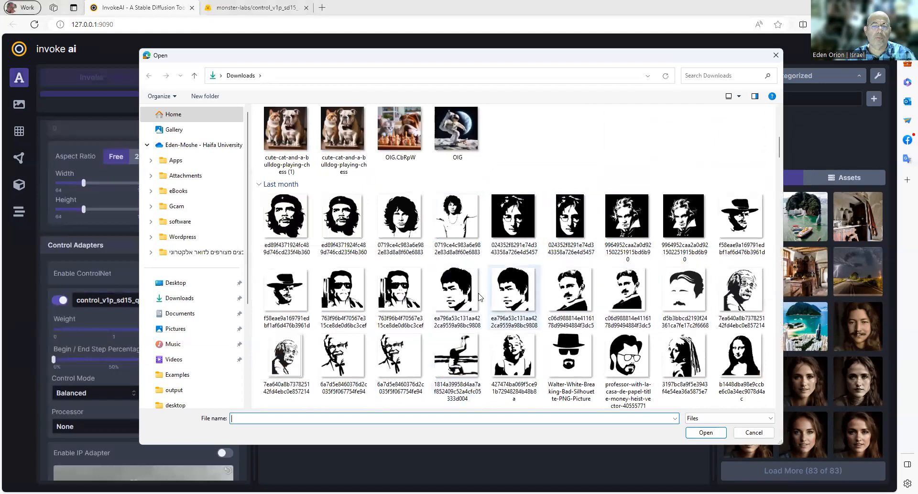
click(461, 296)
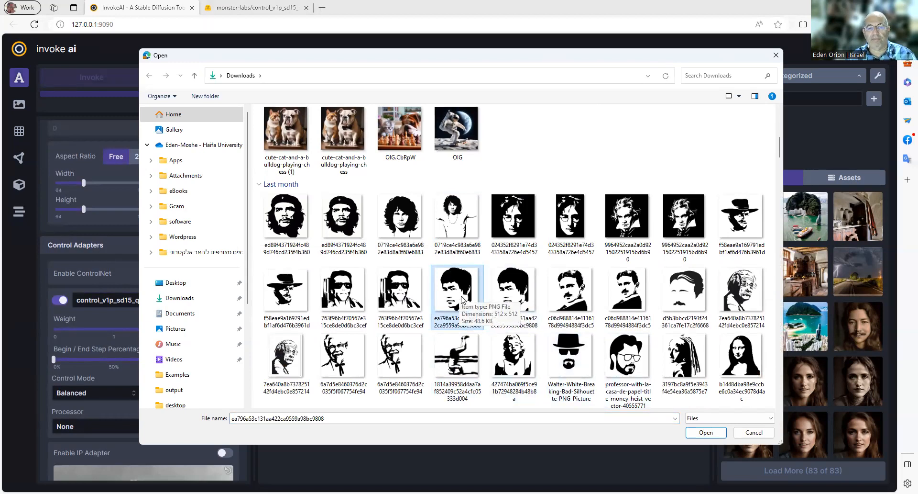
click(703, 432)
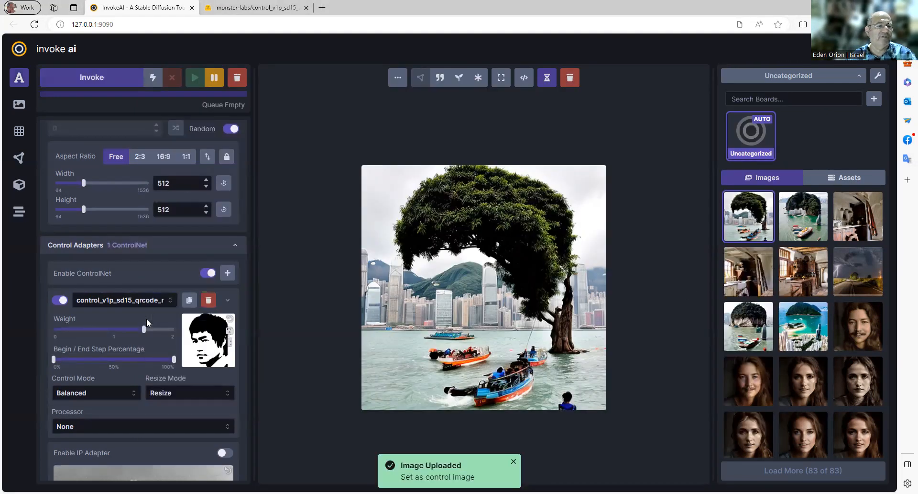
- Set the number of generation steps to 30 and start generating the image from the Hong Kong prompt
scroll(146, 320, up, 6)
click(82, 152)
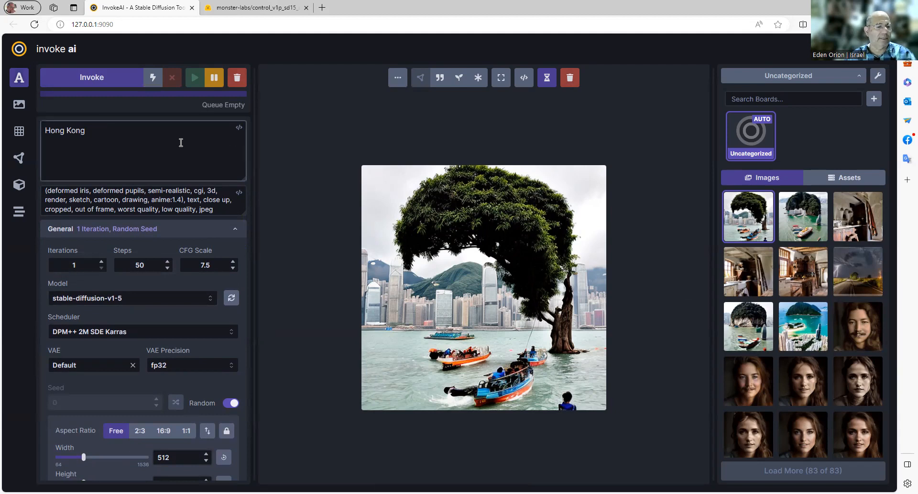
scroll(181, 142, down, 1)
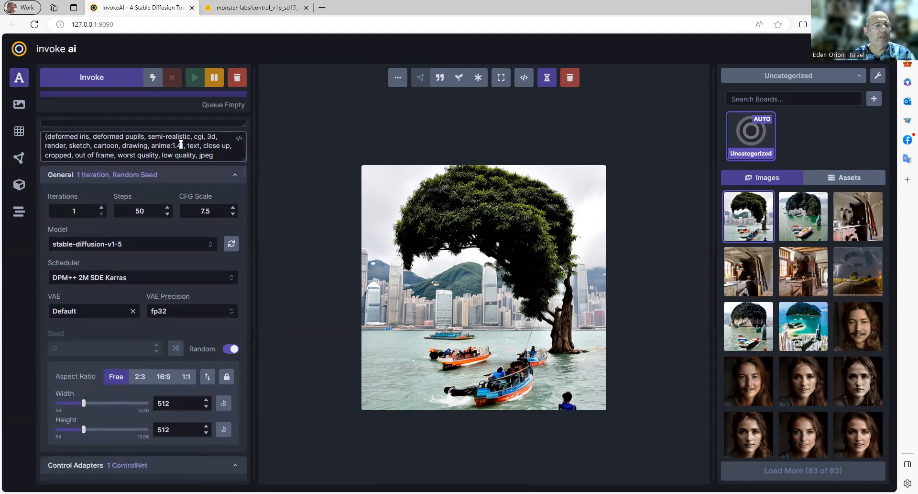
scroll(183, 142, down, 1)
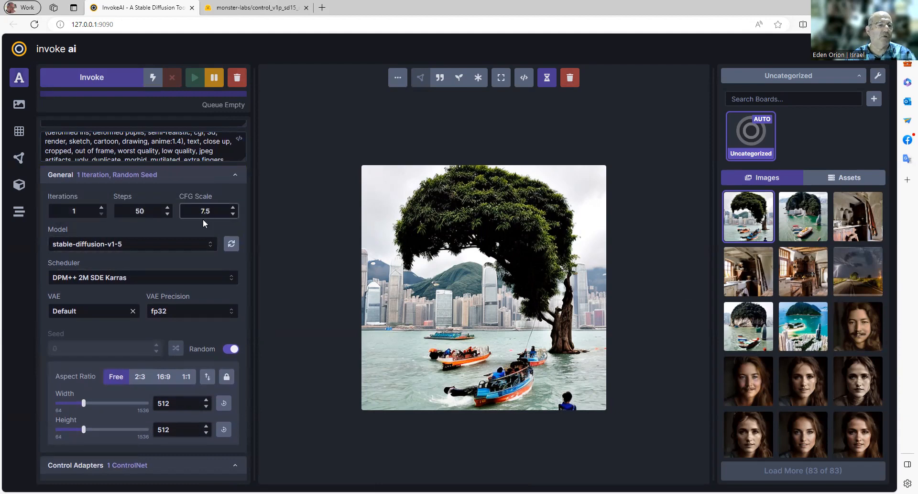
double_click(130, 210)
text(2)
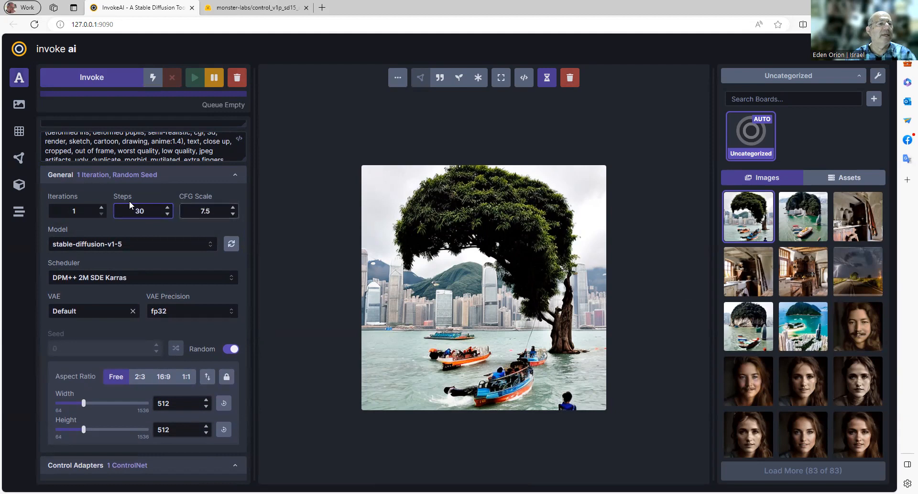
click(100, 79)
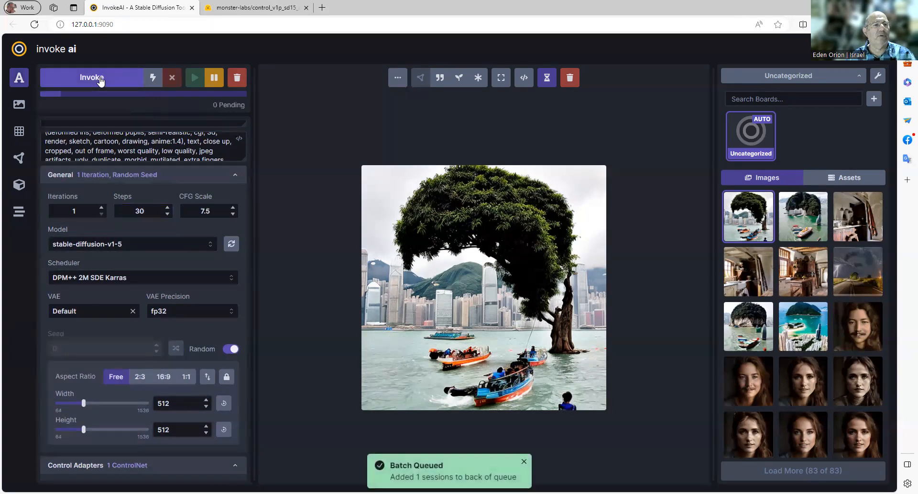